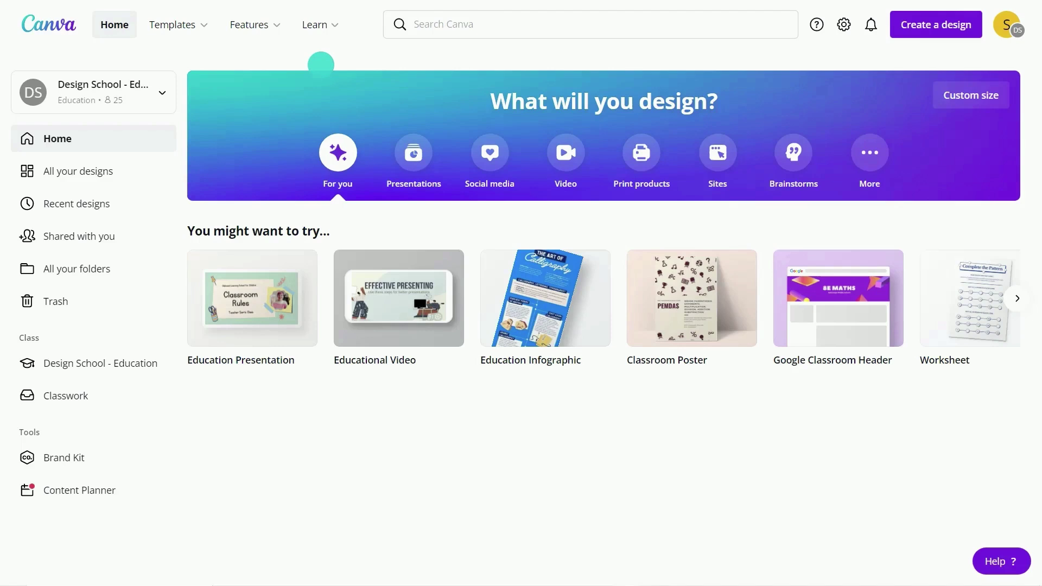
# Step: Search Canva templates for 'graphic organizer'
pyautogui.click(423, 25)
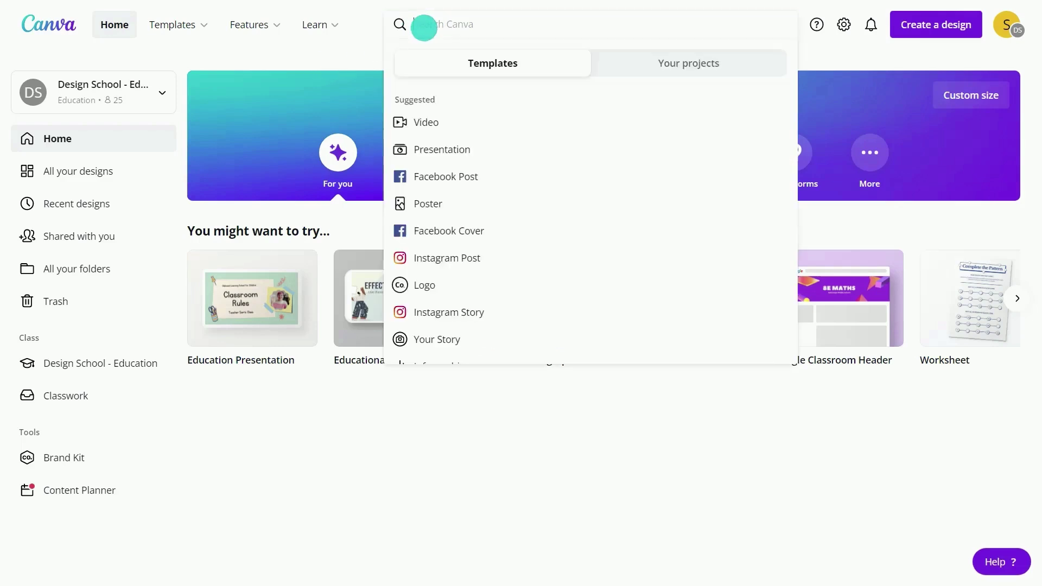
pyautogui.write('graphi')
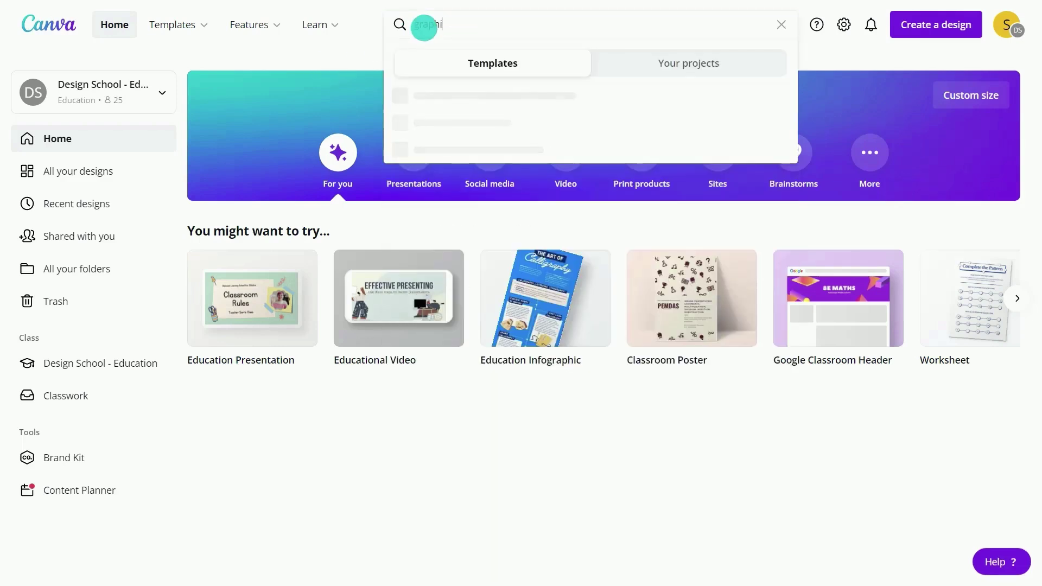
pyautogui.write('c organizer')
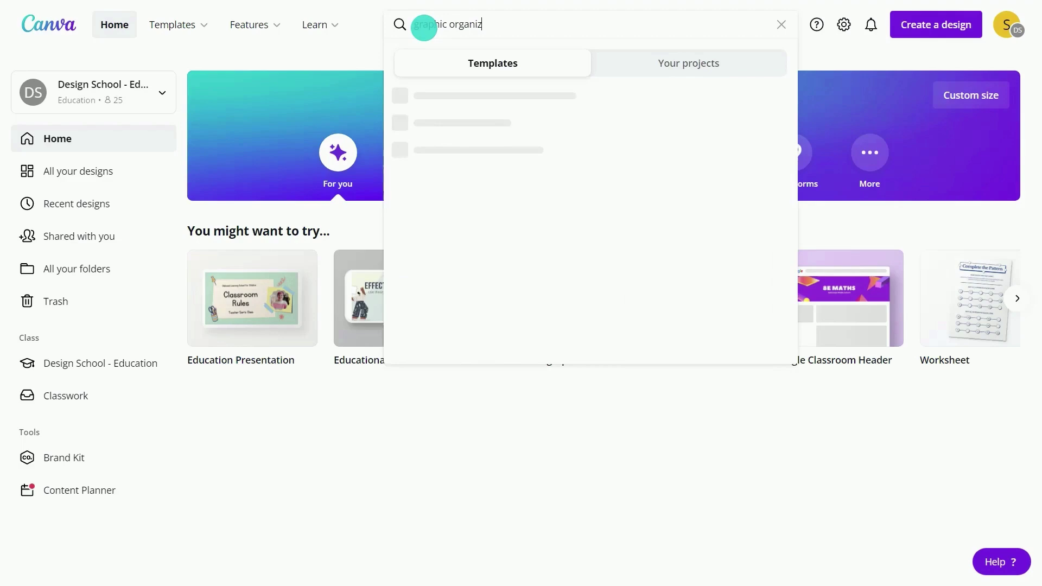
pyautogui.press('Return')
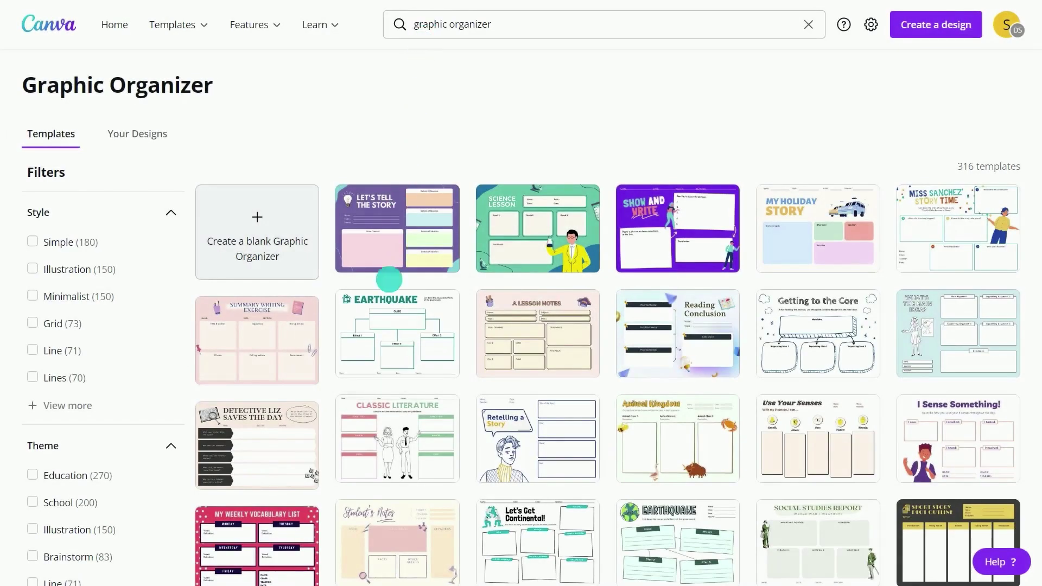
# Step: Open the Earthquake template, retitle it CLIMATE CHANGE in smaller text, and edit the description
pyautogui.click(389, 301)
pyautogui.click(495, 154)
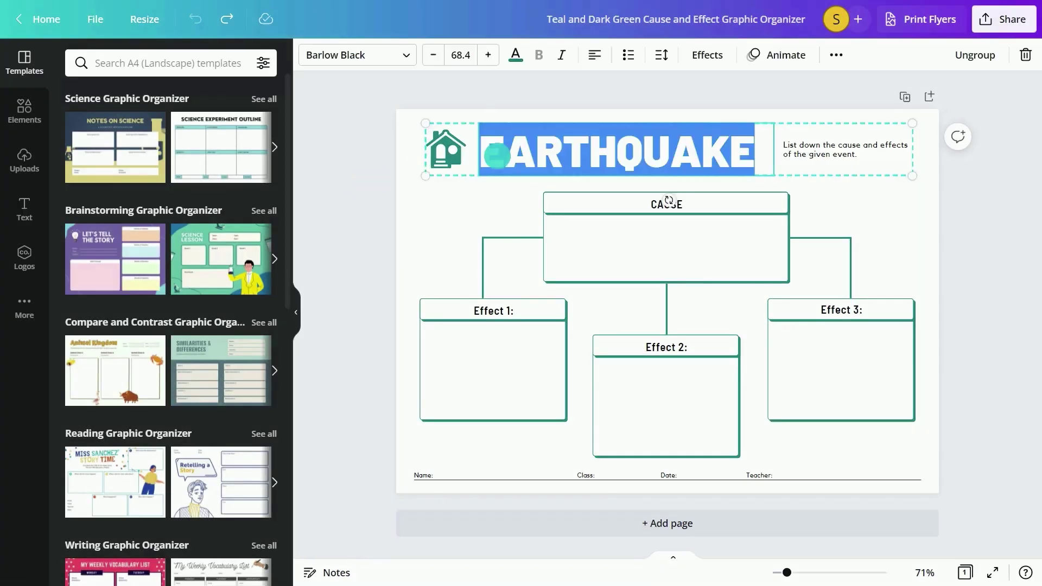
pyautogui.click(433, 55)
pyautogui.write('CLIMATE CH')
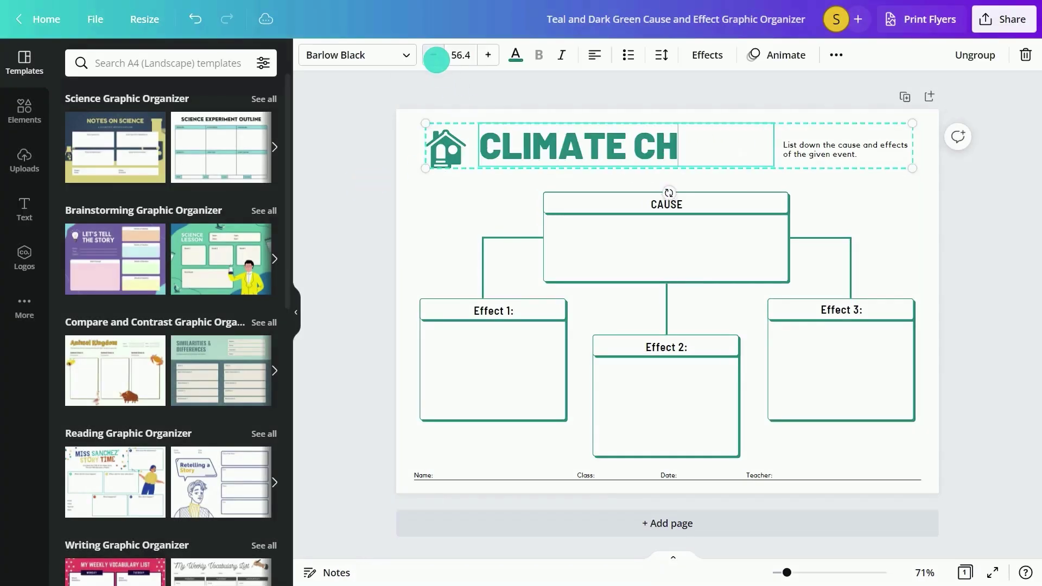
pyautogui.write('ANGE')
pyautogui.moveTo(809, 153); pyautogui.dragTo(837, 151)
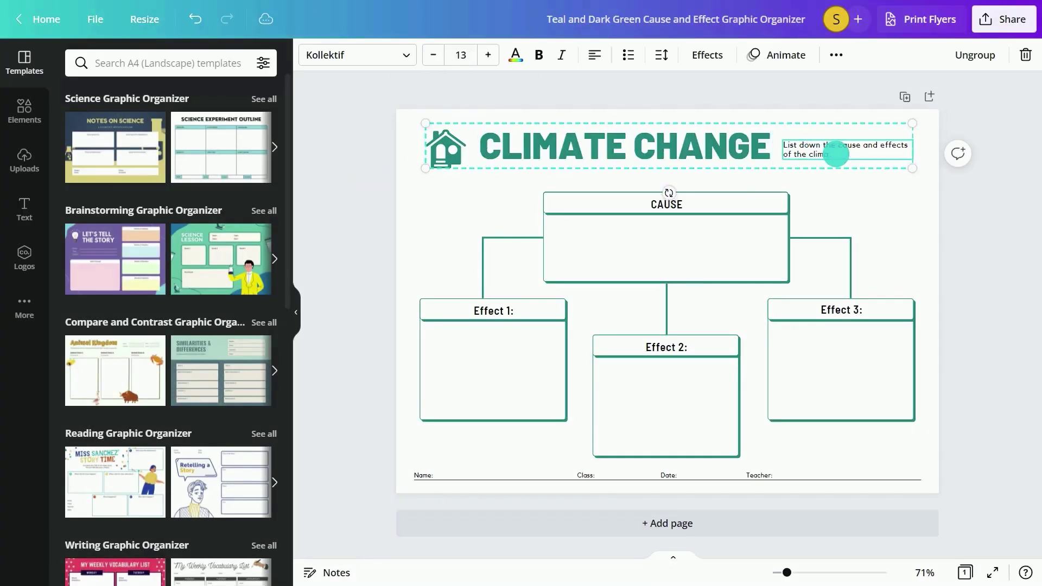
# Step: Delete the Name/Class/Date/Teacher footer row and the header house icon
pyautogui.click(489, 477)
pyautogui.press('Delete')
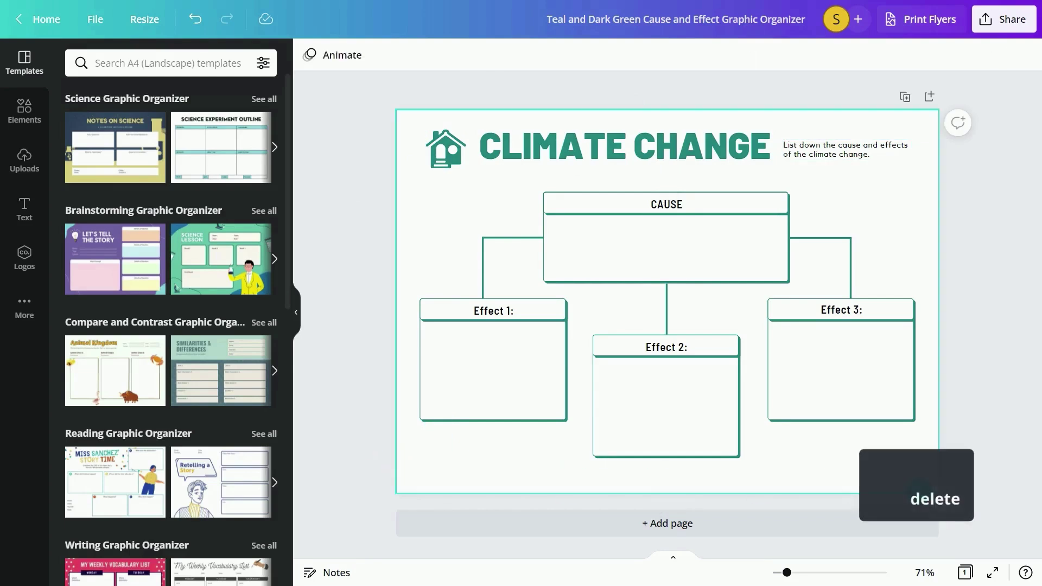
pyautogui.click(439, 156)
pyautogui.press('Delete')
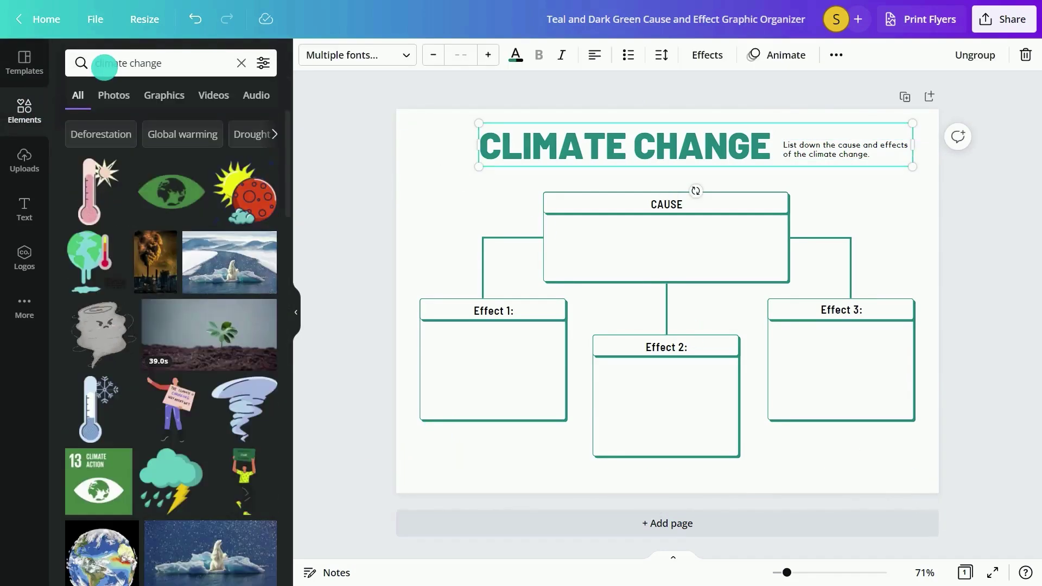
# Step: Add a small green globe-thermometer Global warming graphic in the top-left corner
pyautogui.click(182, 134)
pyautogui.moveTo(242, 190); pyautogui.dragTo(477, 196)
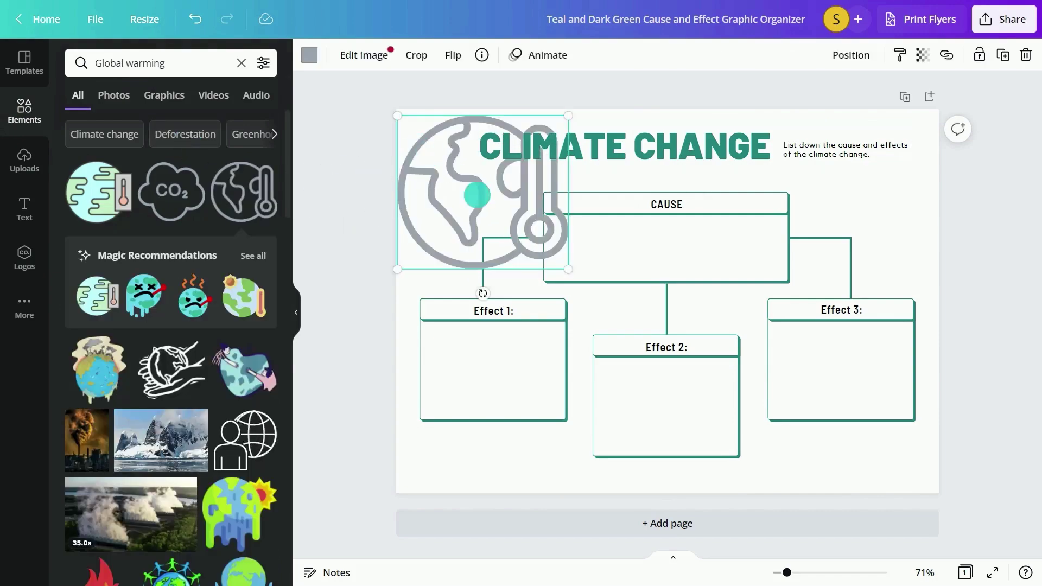
pyautogui.moveTo(568, 269); pyautogui.dragTo(464, 171)
pyautogui.click(309, 55)
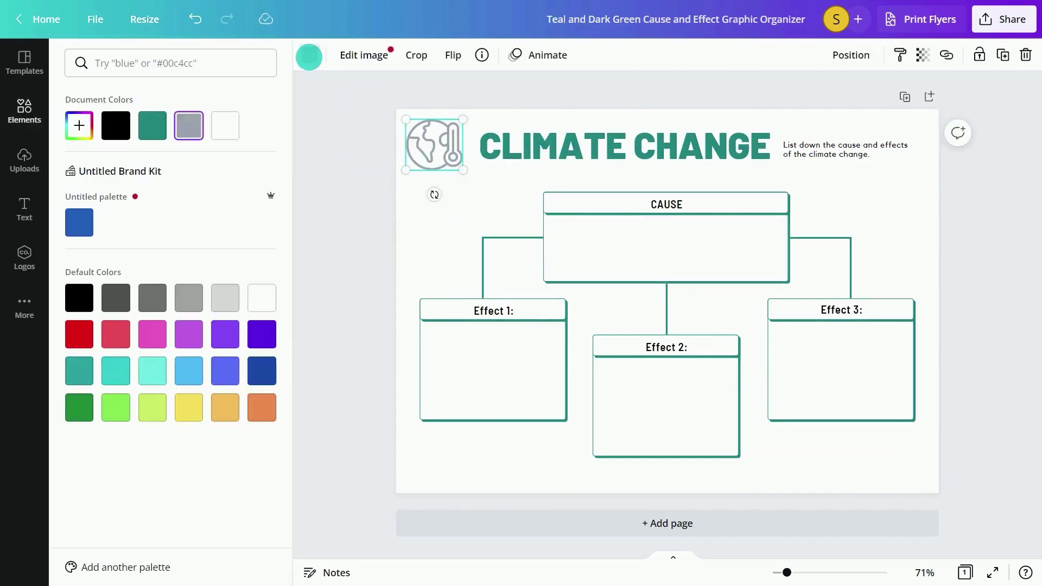
pyautogui.click(152, 126)
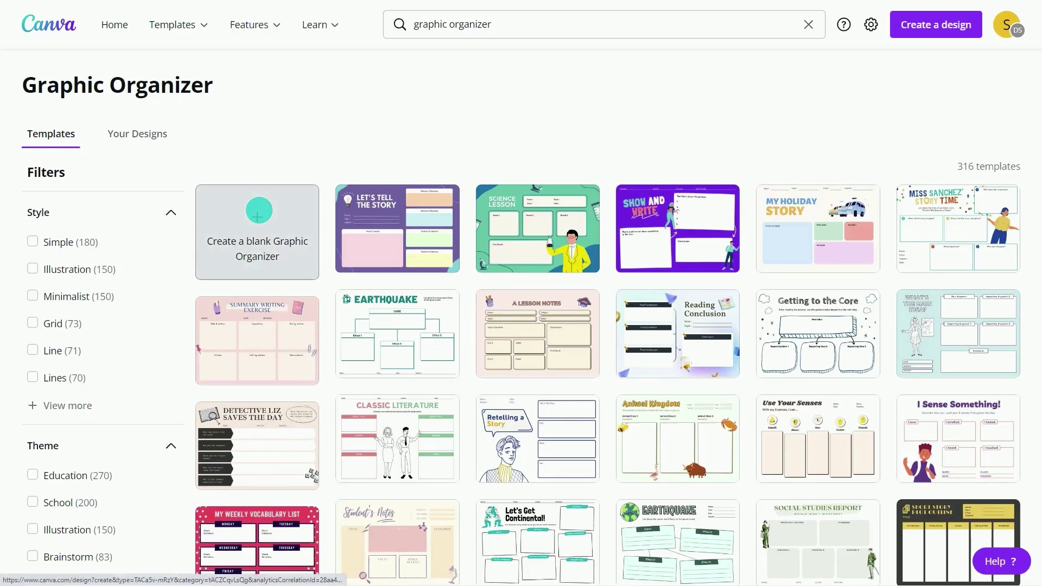
# Step: Create a blank Graphic Organizer design and browse the Lines & Shapes elements
pyautogui.click(257, 212)
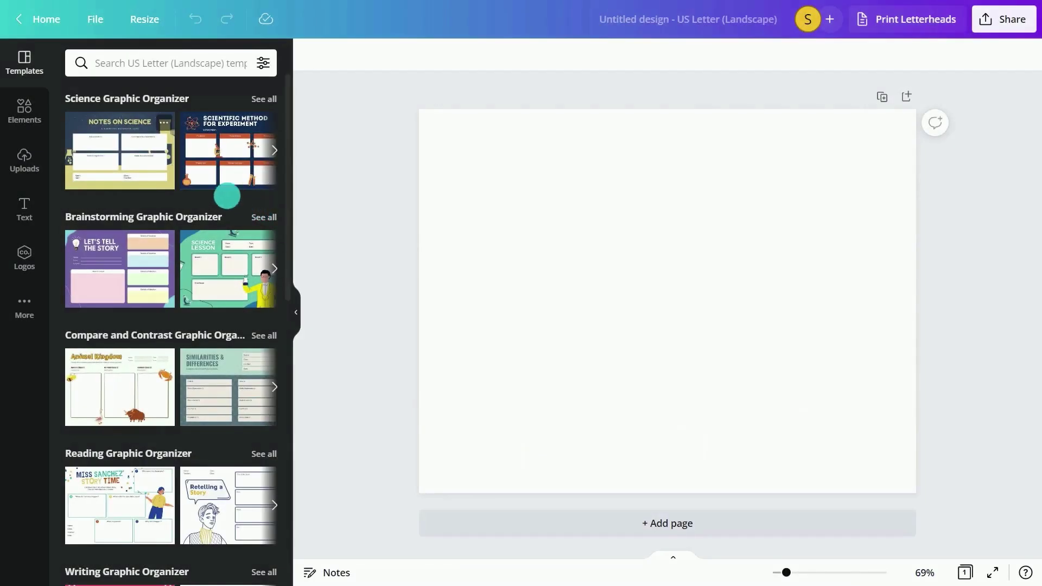
pyautogui.click(34, 106)
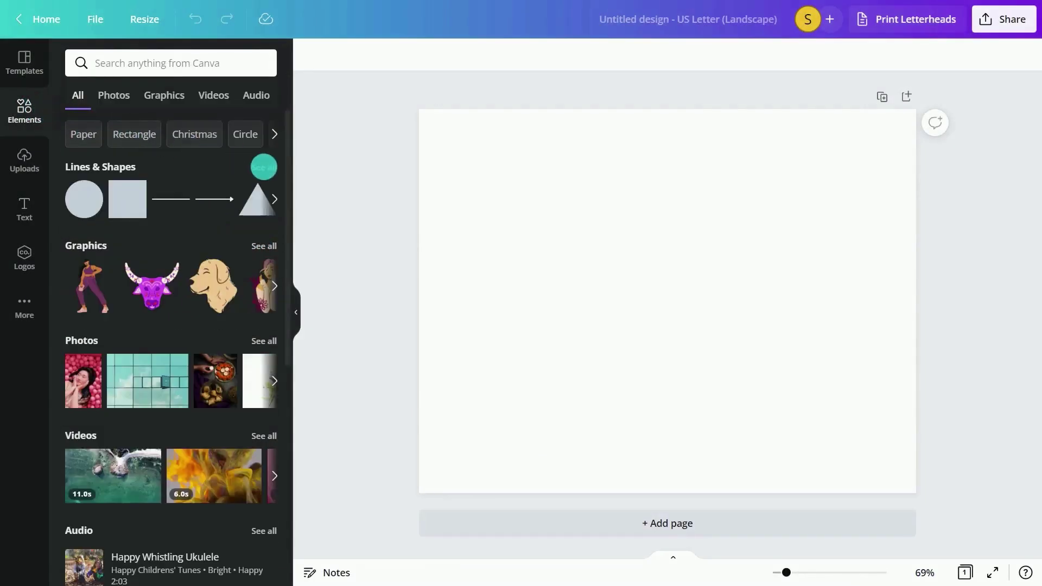
pyautogui.click(263, 168)
pyautogui.scroll(-5, 263, 167)
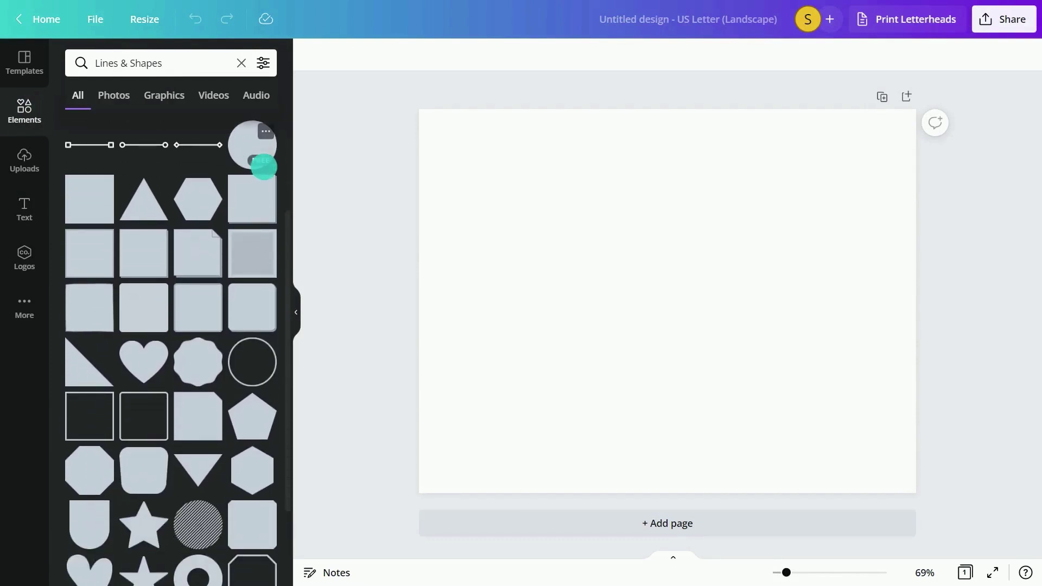
pyautogui.scroll(-3, 263, 167)
pyautogui.scroll(-2, 262, 167)
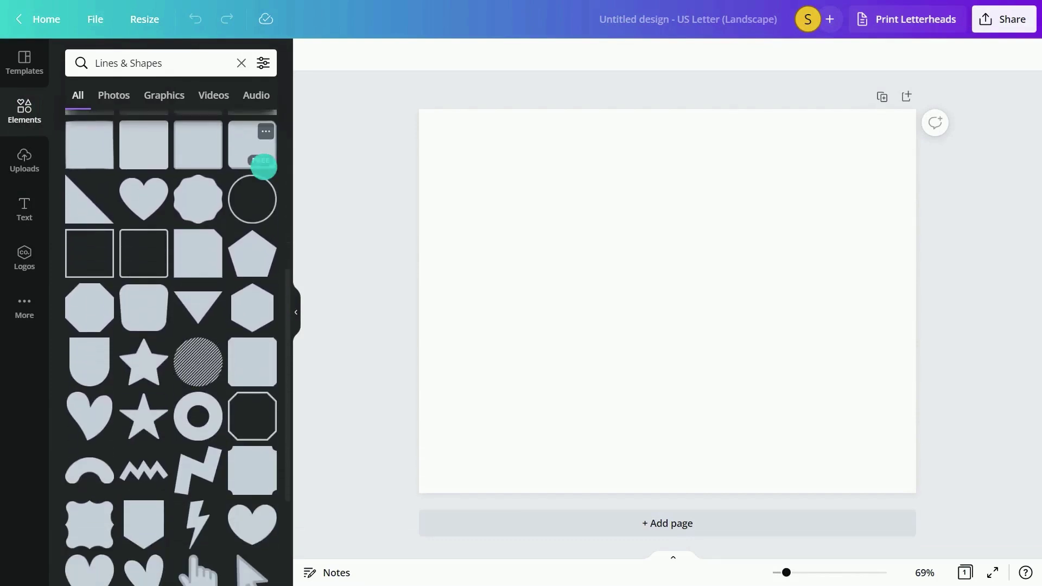
# Step: Search elements for speech bubbles and place a blue speech bubble on the page
pyautogui.click(163, 63)
pyautogui.moveTo(163, 62); pyautogui.dragTo(86, 62)
pyautogui.write('spee')
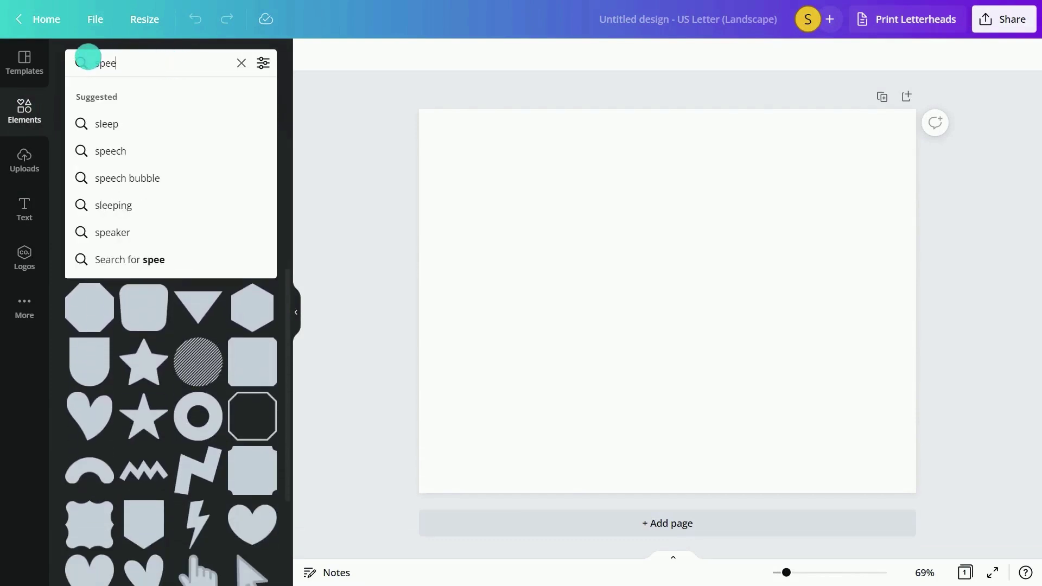
pyautogui.write('ch bubble')
pyautogui.press('Return')
pyautogui.click(129, 439)
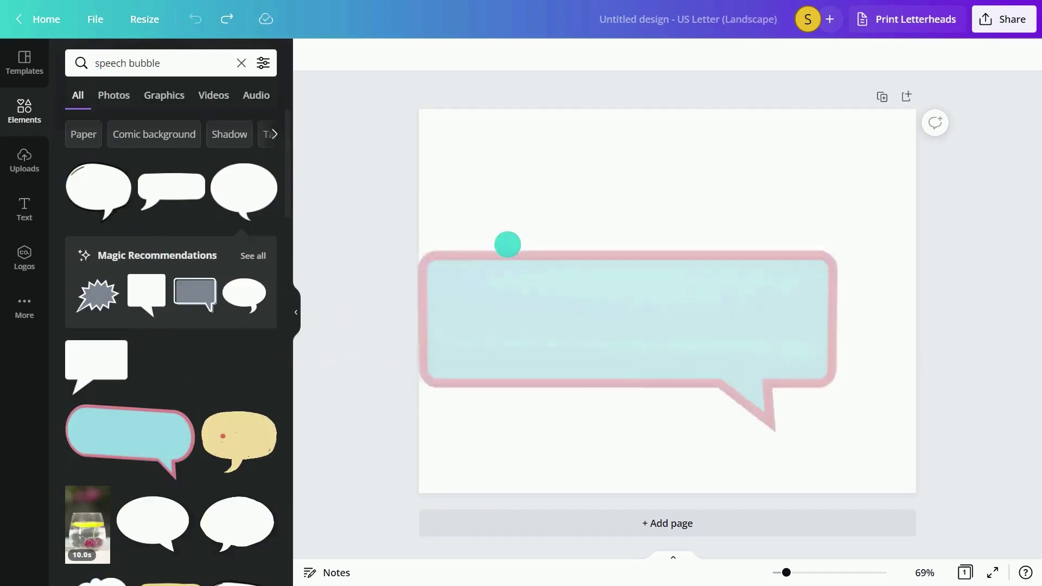
pyautogui.moveTo(508, 244); pyautogui.dragTo(537, 162)
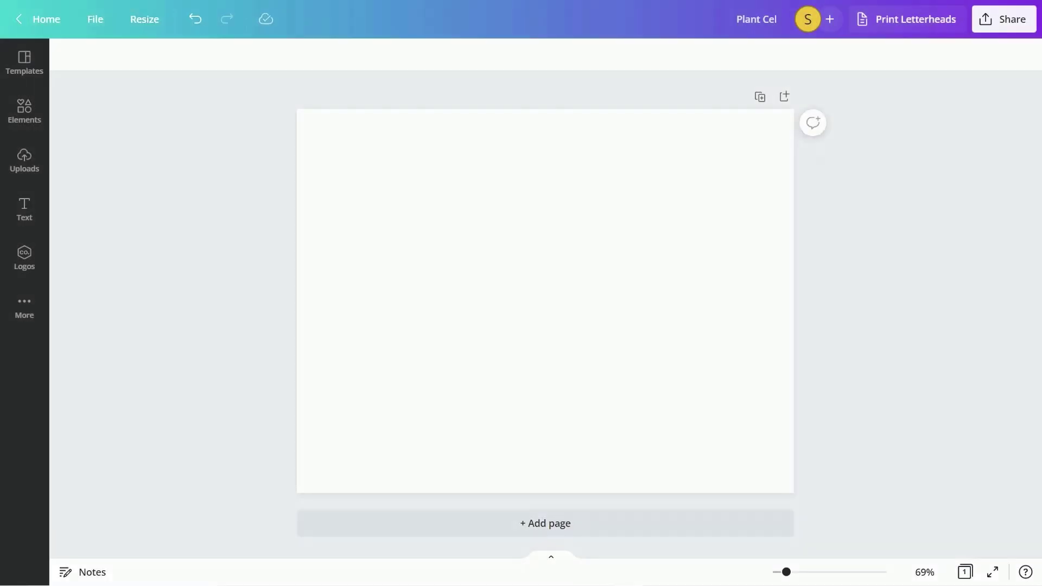
# Step: Add the pink Venn diagram graphic, enlarge it to fill the page, and recolour it green
pyautogui.click(25, 112)
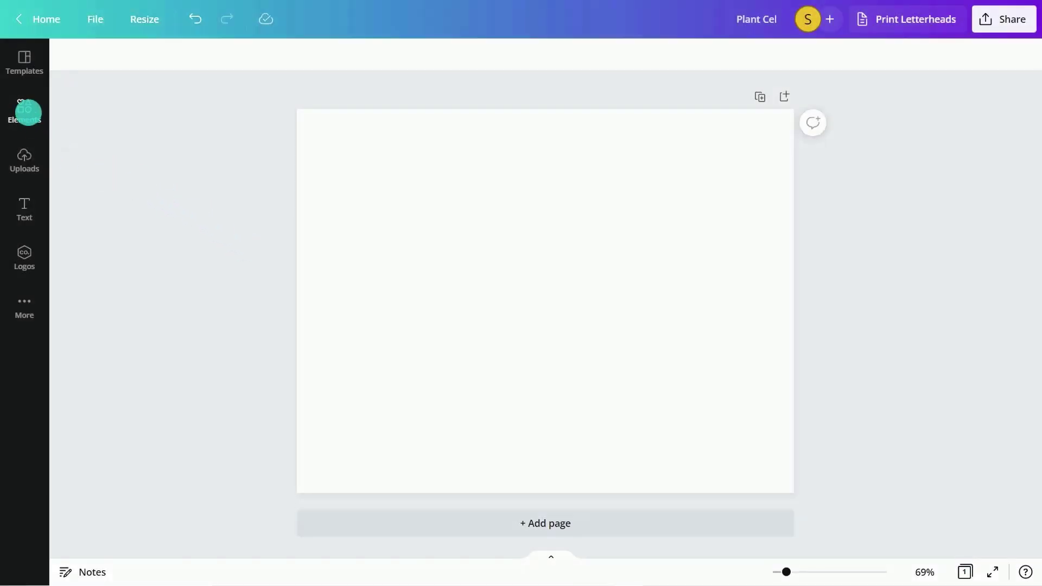
pyautogui.click(110, 66)
pyautogui.write('venn diagram')
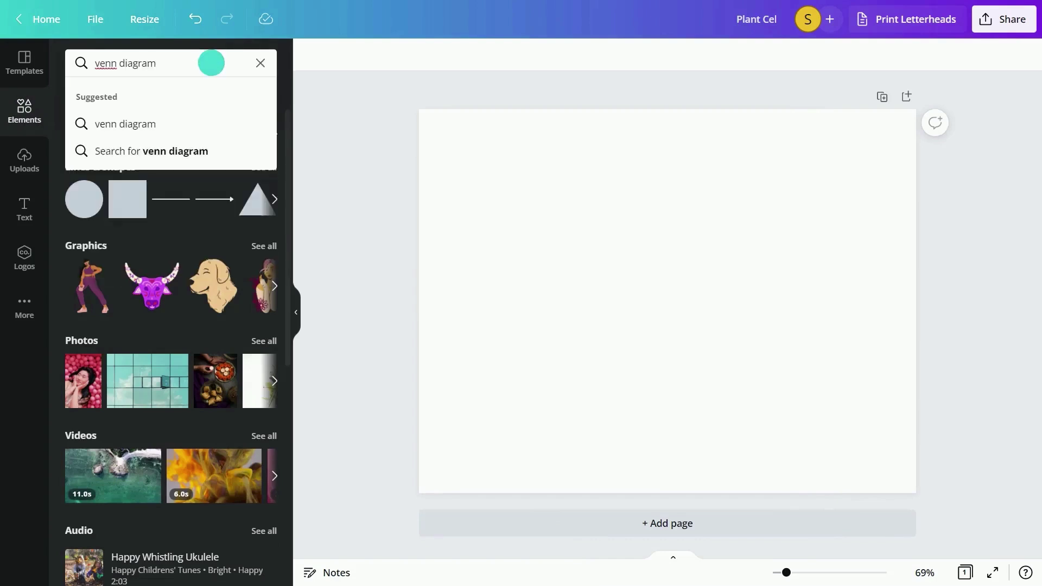
pyautogui.press('Return')
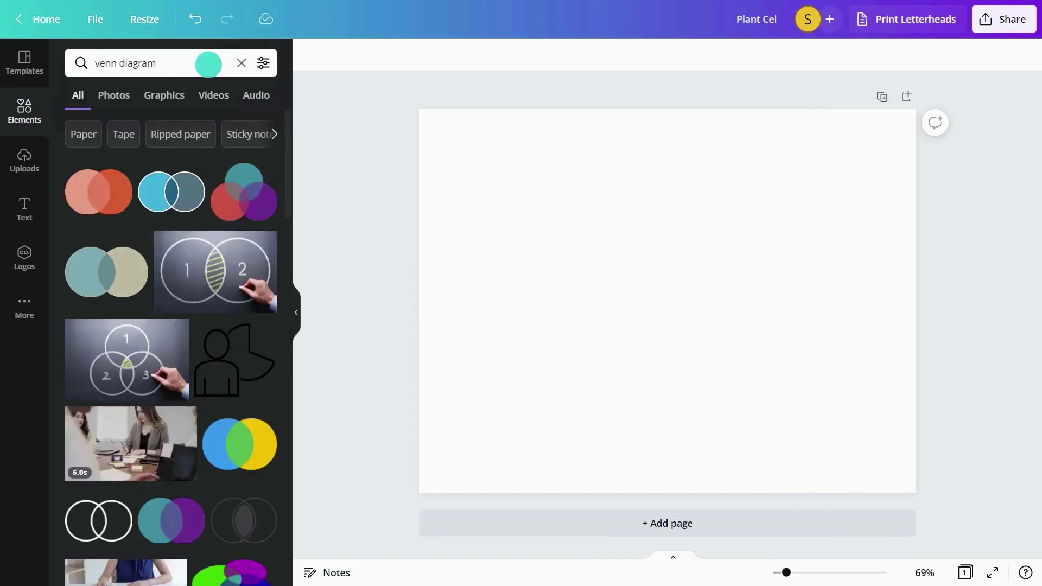
pyautogui.click(165, 95)
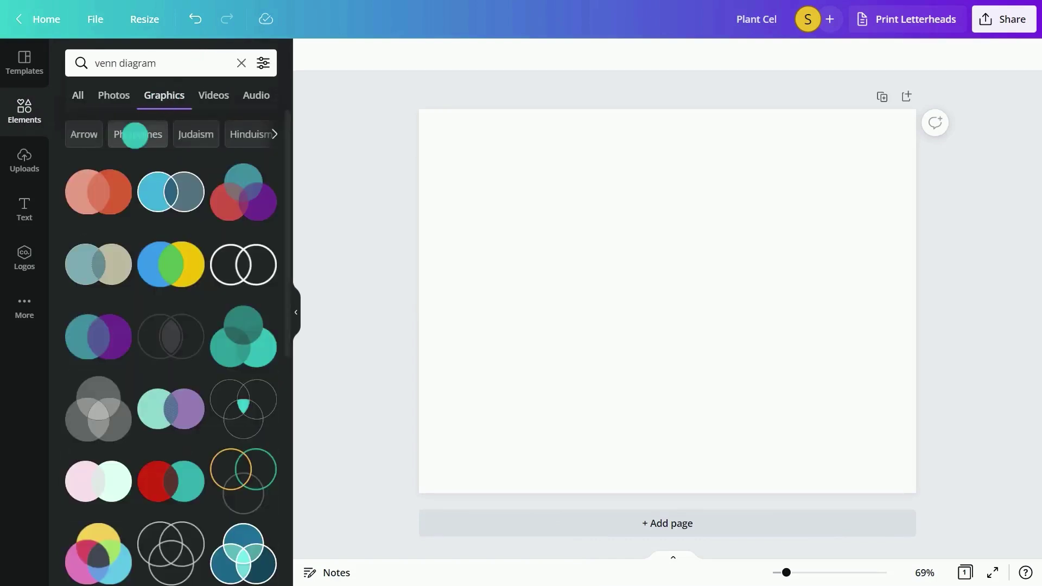
pyautogui.moveTo(98, 193); pyautogui.dragTo(463, 193)
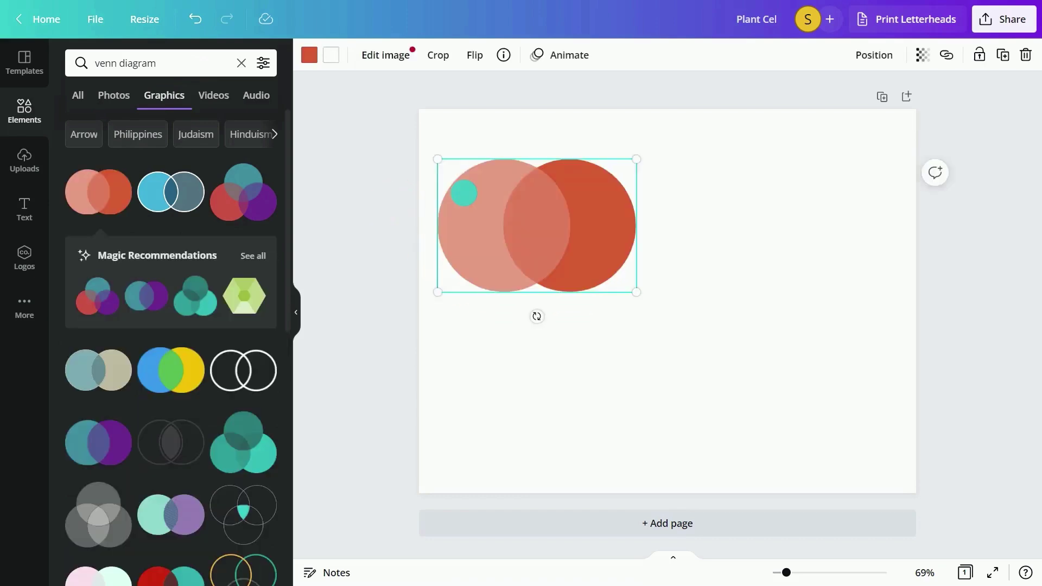
pyautogui.moveTo(635, 289); pyautogui.dragTo(899, 427)
pyautogui.moveTo(766, 395); pyautogui.dragTo(768, 368)
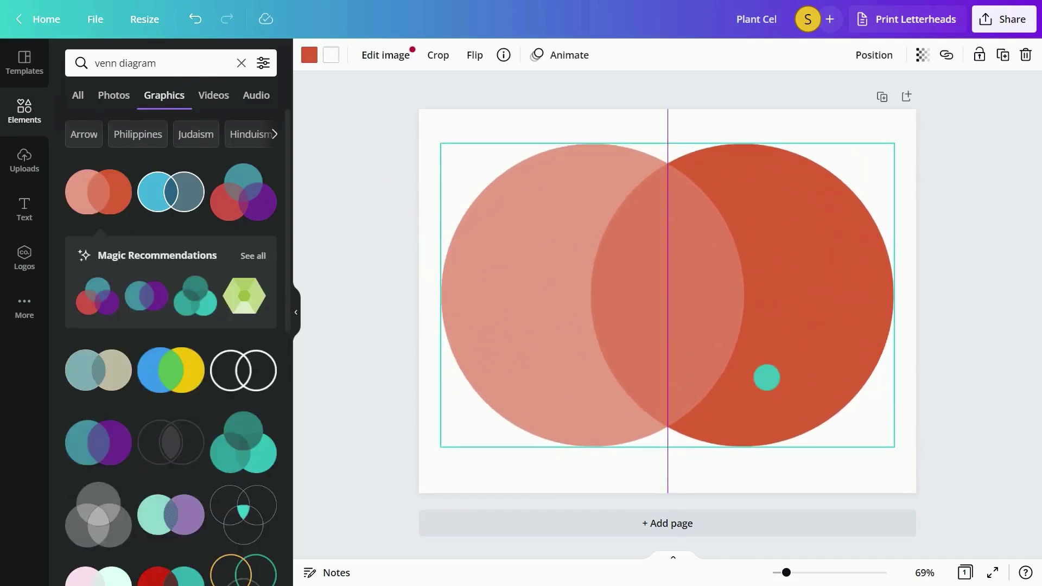
pyautogui.click(310, 55)
pyautogui.click(111, 406)
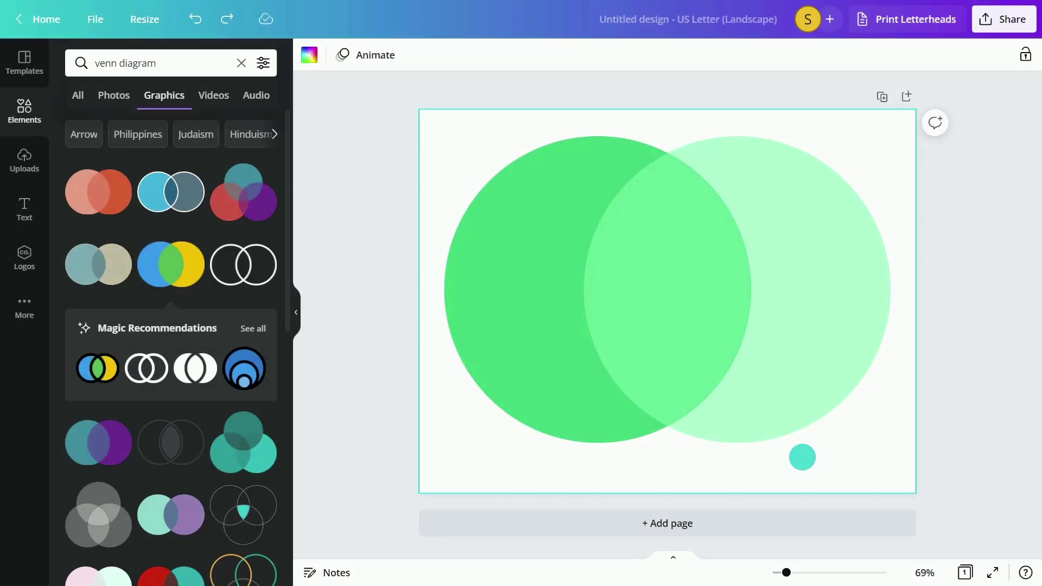
# Step: Add a green COMPARE AND CONTRAST title in Oswald 48 at the page bottom
pyautogui.press('t')
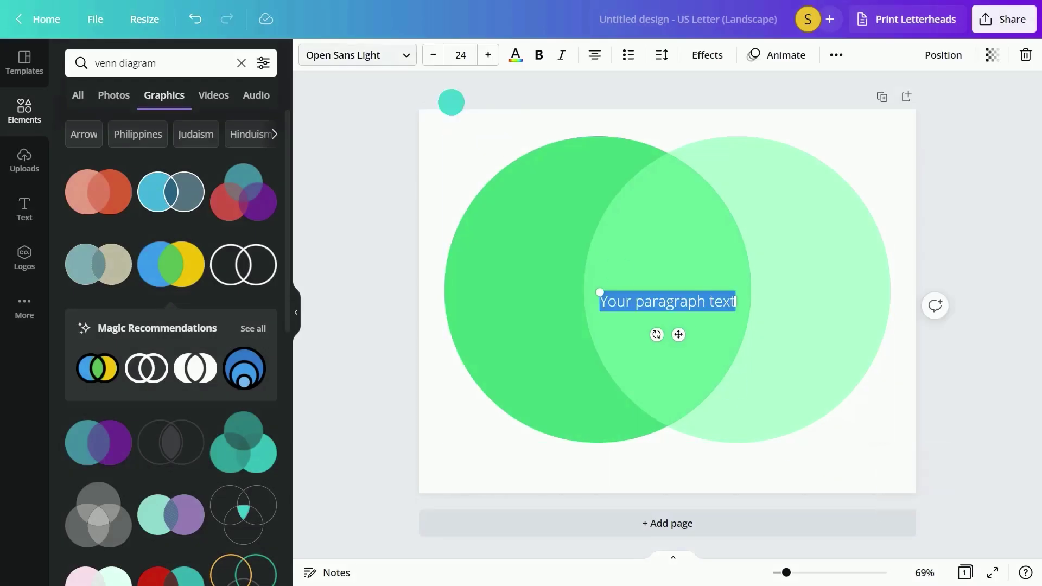
pyautogui.click(358, 54)
pyautogui.click(254, 141)
pyautogui.click(461, 54)
pyautogui.click(461, 380)
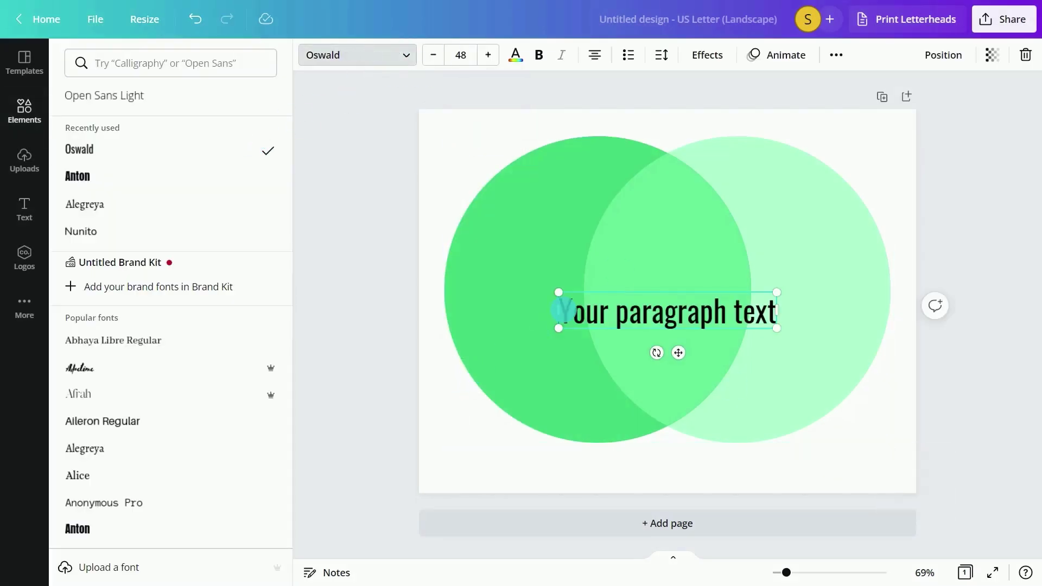
pyautogui.moveTo(560, 312); pyautogui.dragTo(778, 312)
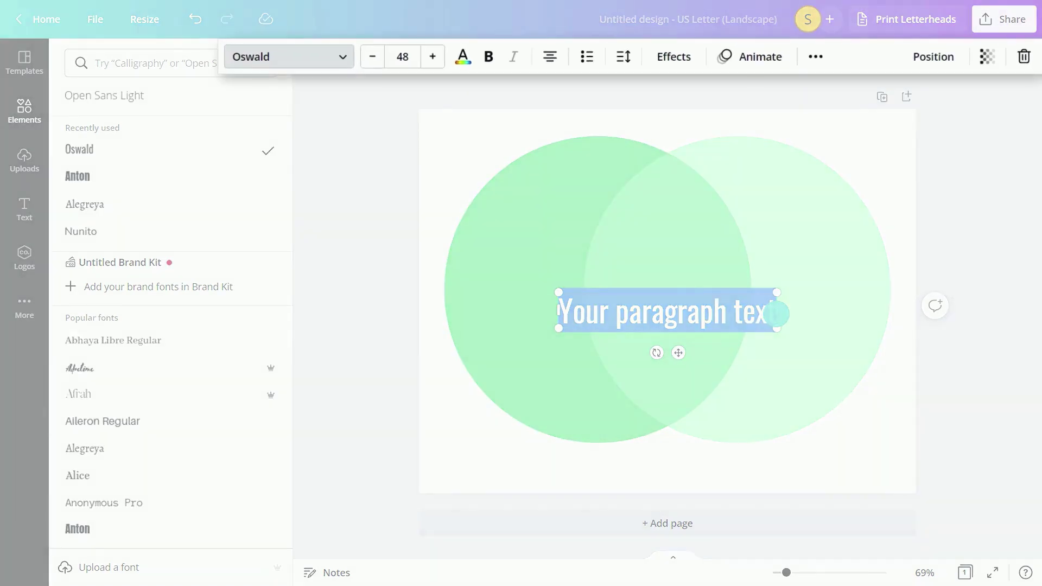
pyautogui.write('COMPARE AND CONTRAST')
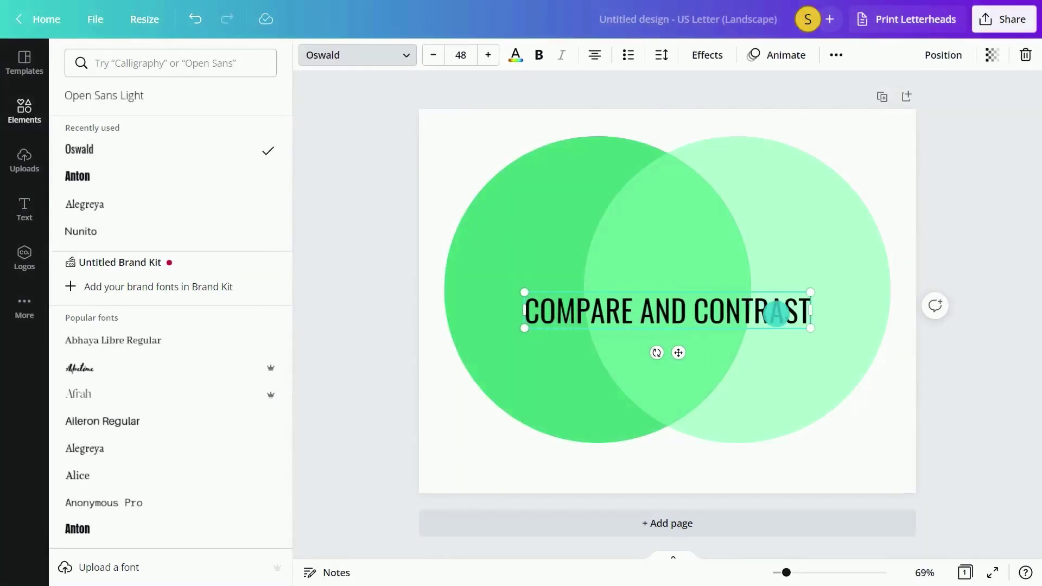
pyautogui.tripleClick(776, 311)
pyautogui.click(515, 54)
pyautogui.click(641, 329)
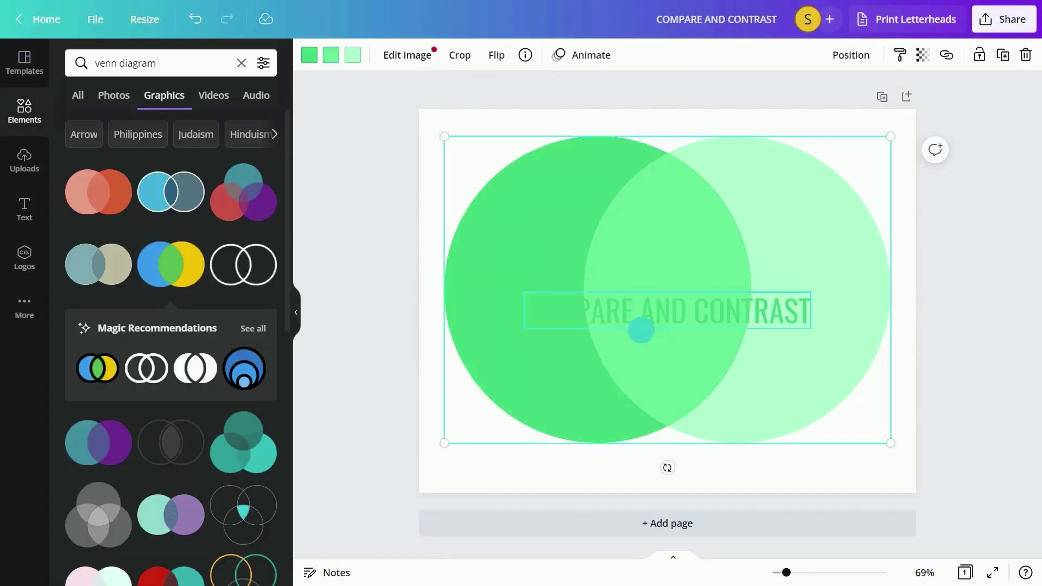
pyautogui.moveTo(641, 330); pyautogui.dragTo(667, 469)
# Step: Add a white size-24 PLANT CELL label inside the left circle
pyautogui.press('t')
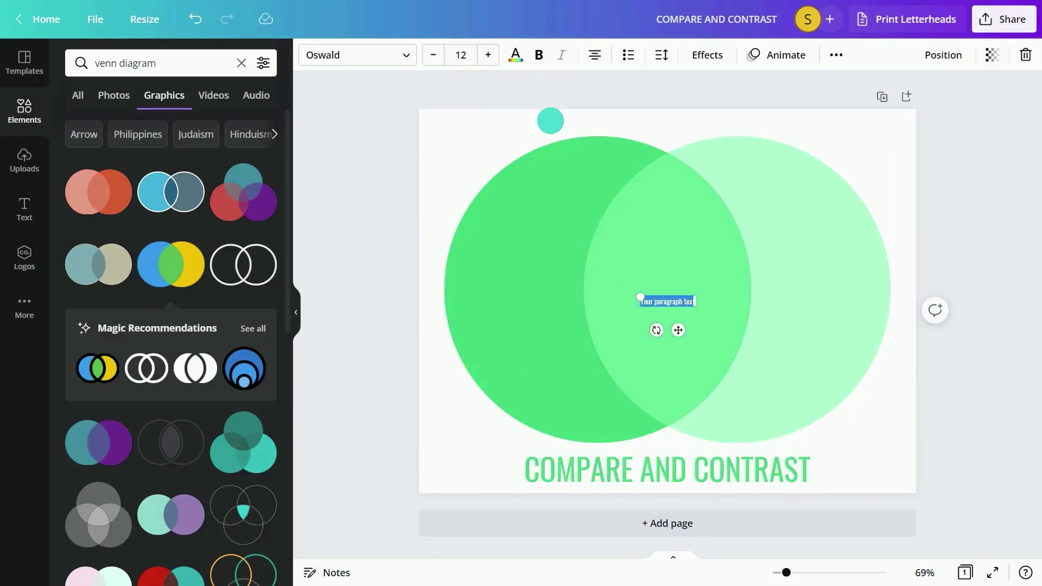
pyautogui.click(488, 55)
pyautogui.tripleClick(668, 301)
pyautogui.write('PLANT CELL')
pyautogui.moveTo(652, 302); pyautogui.dragTo(504, 300)
pyautogui.click(515, 55)
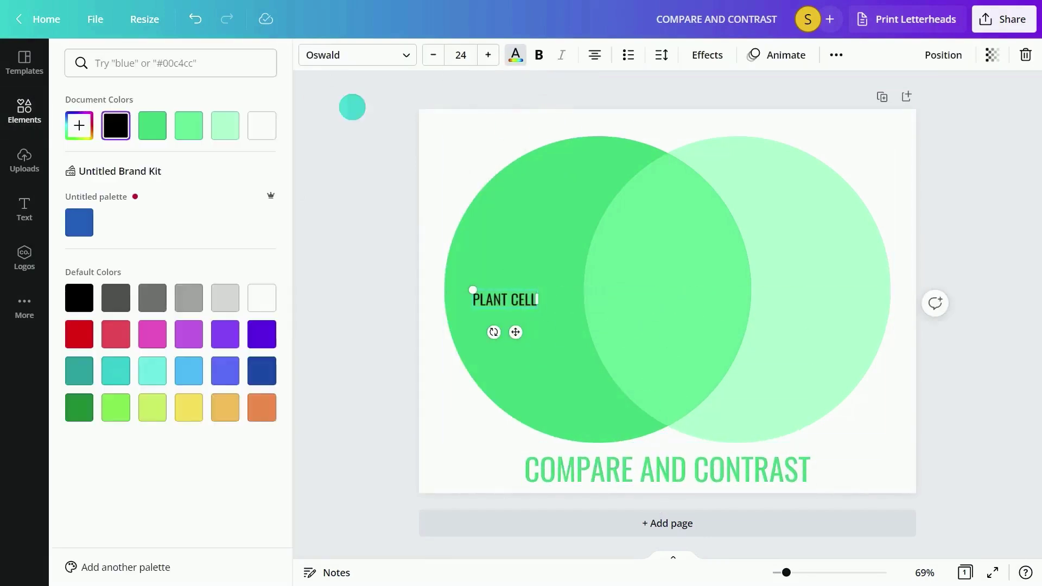
pyautogui.click(432, 183)
# Step: Add an ANIMAL CELL label inside the right circle
pyautogui.press('t')
pyautogui.click(461, 55)
pyautogui.click(460, 305)
pyautogui.tripleClick(668, 308)
pyautogui.write('ANIMAL CELL')
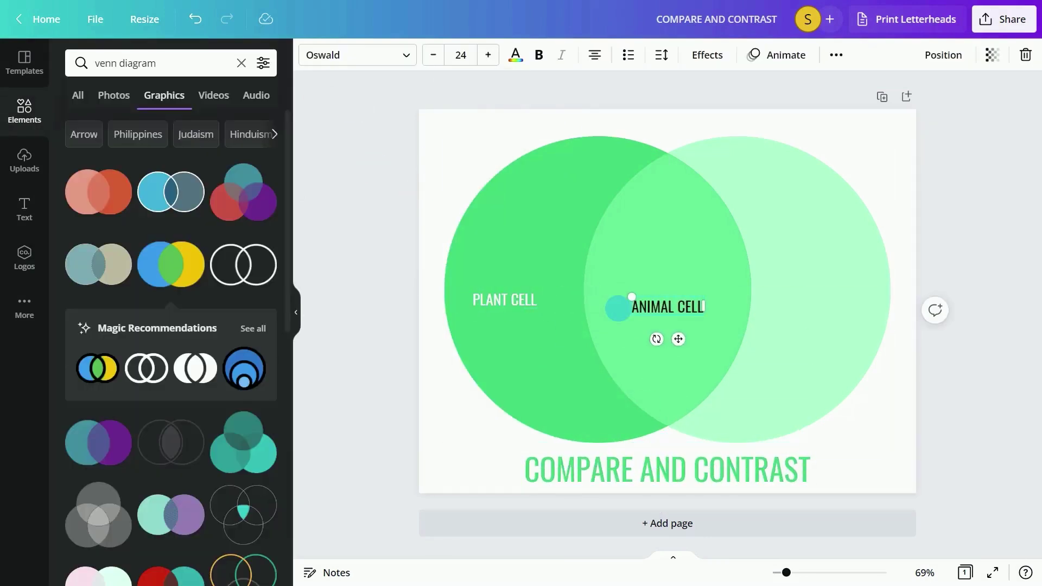
pyautogui.moveTo(631, 299); pyautogui.dragTo(782, 294)
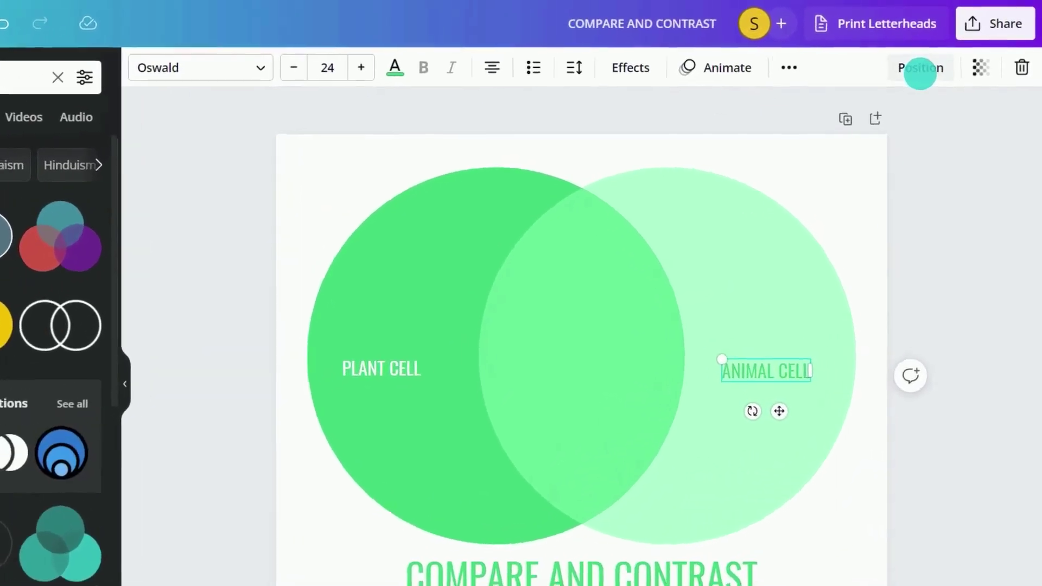
# Step: Select every element on the page and lock them in place
pyautogui.click(944, 54)
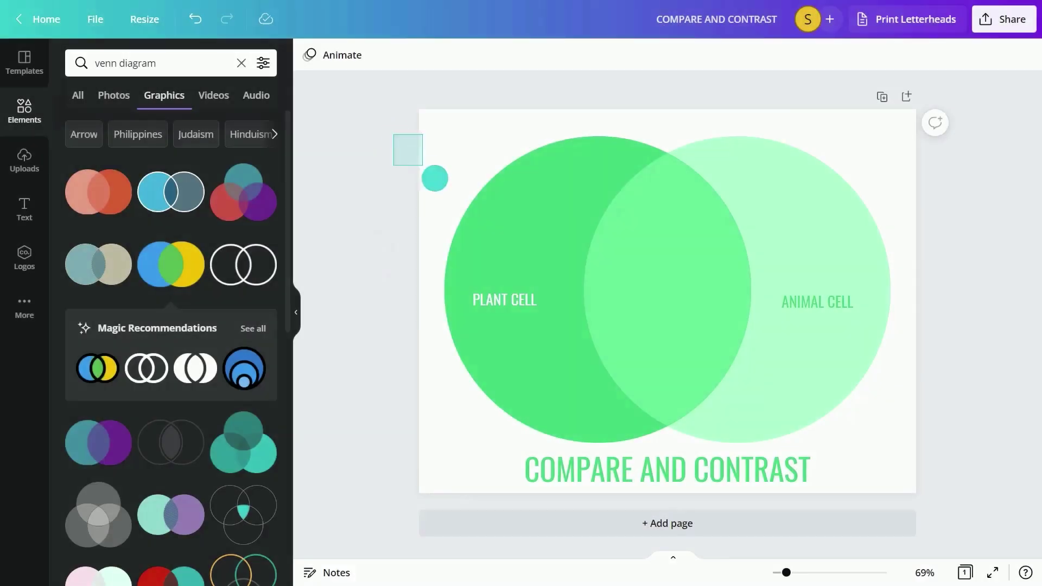
pyautogui.moveTo(395, 137); pyautogui.dragTo(899, 489)
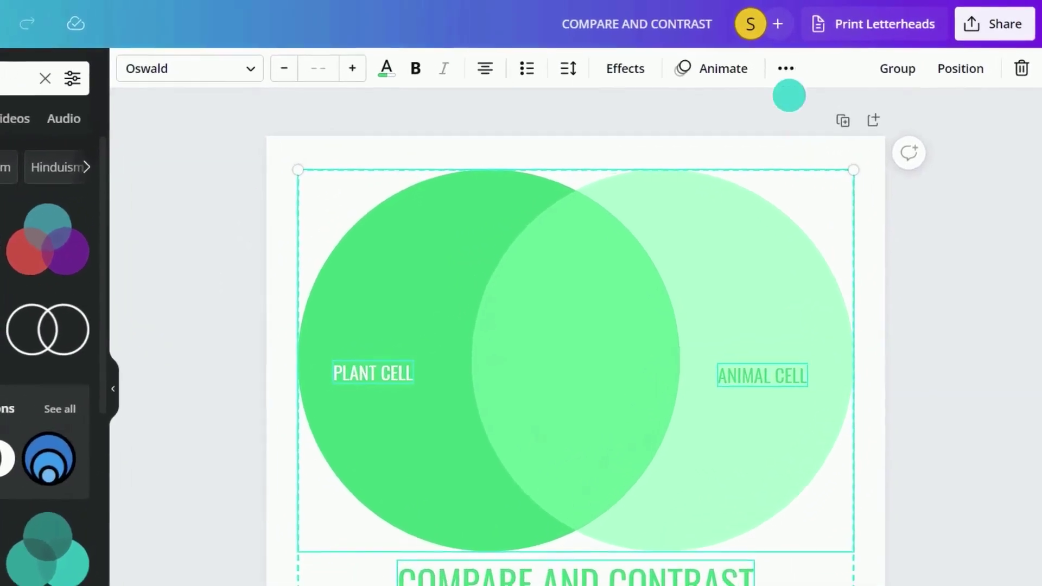
pyautogui.click(837, 55)
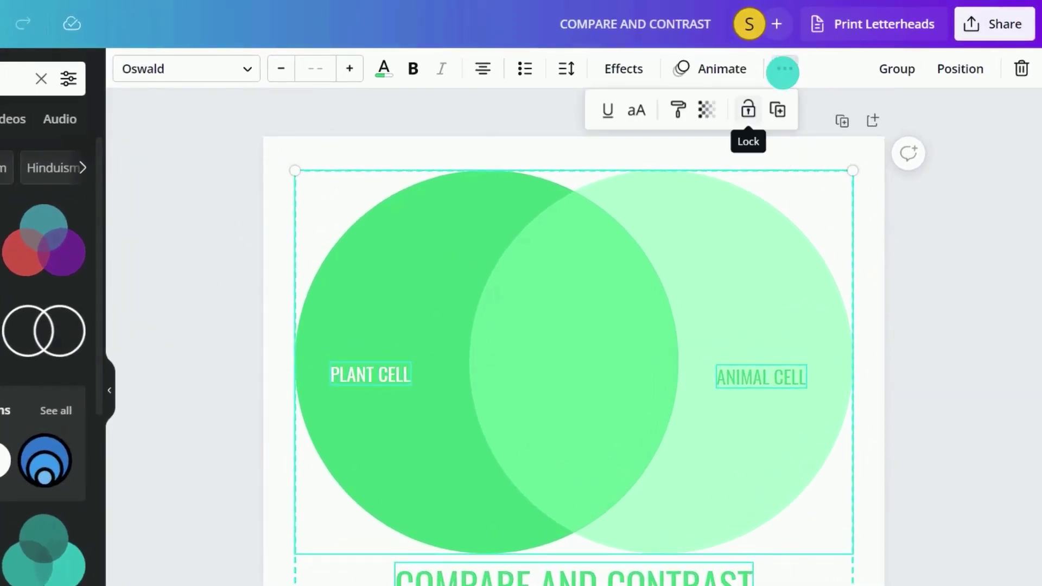
pyautogui.click(748, 110)
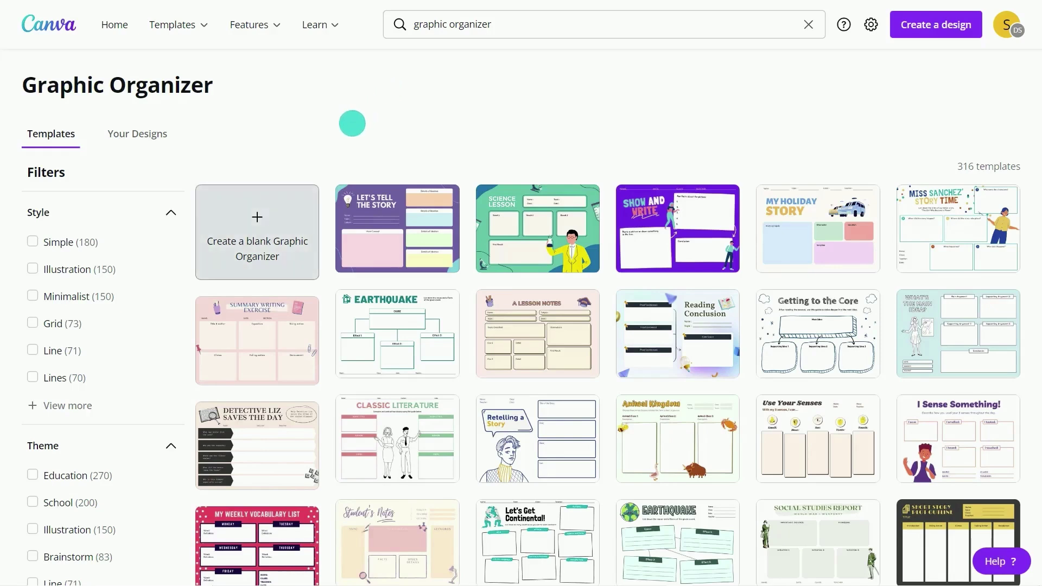
# Step: Name the outline 'English III - Story Outline', open Share, then search 'graphic organizers'
pyautogui.click(270, 208)
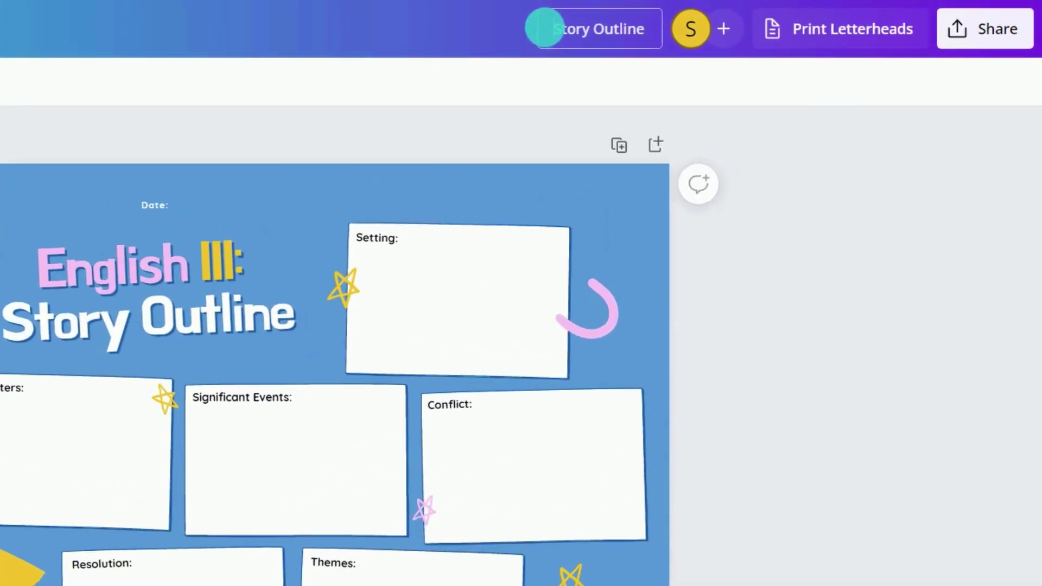
pyautogui.write('-')
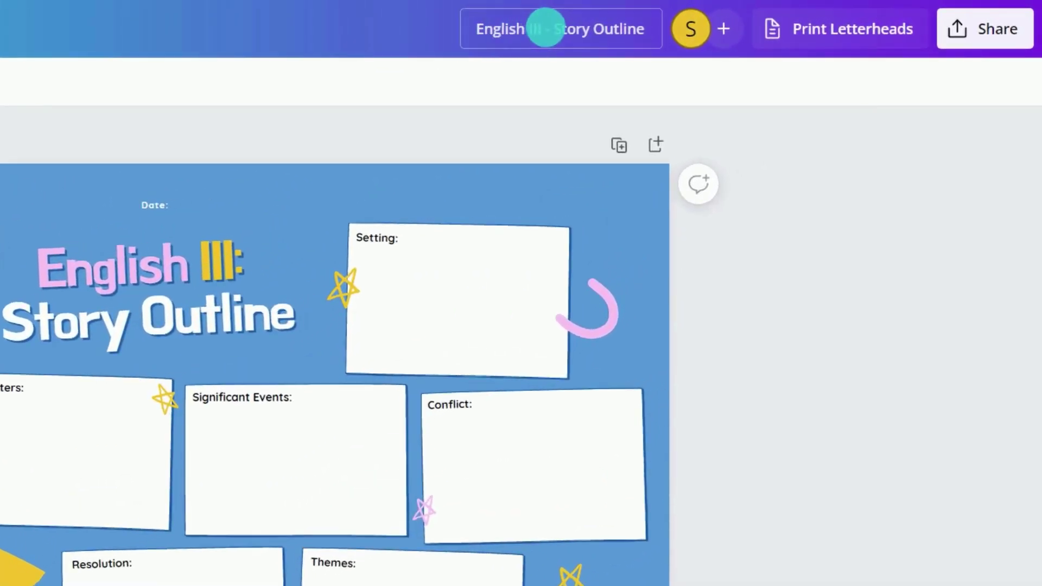
pyautogui.click(965, 29)
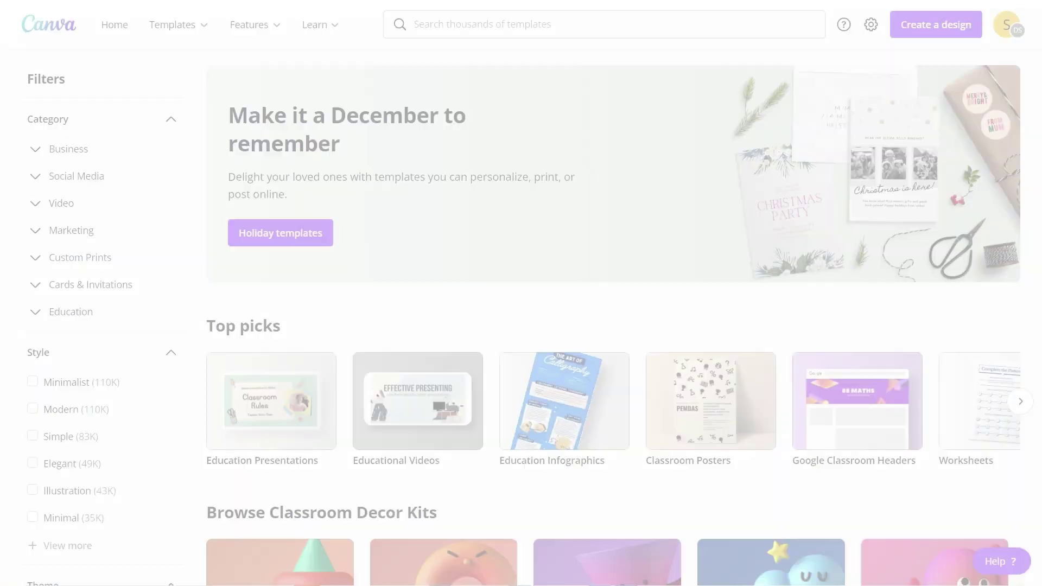
pyautogui.click(603, 23)
pyautogui.write('graphic organizers')
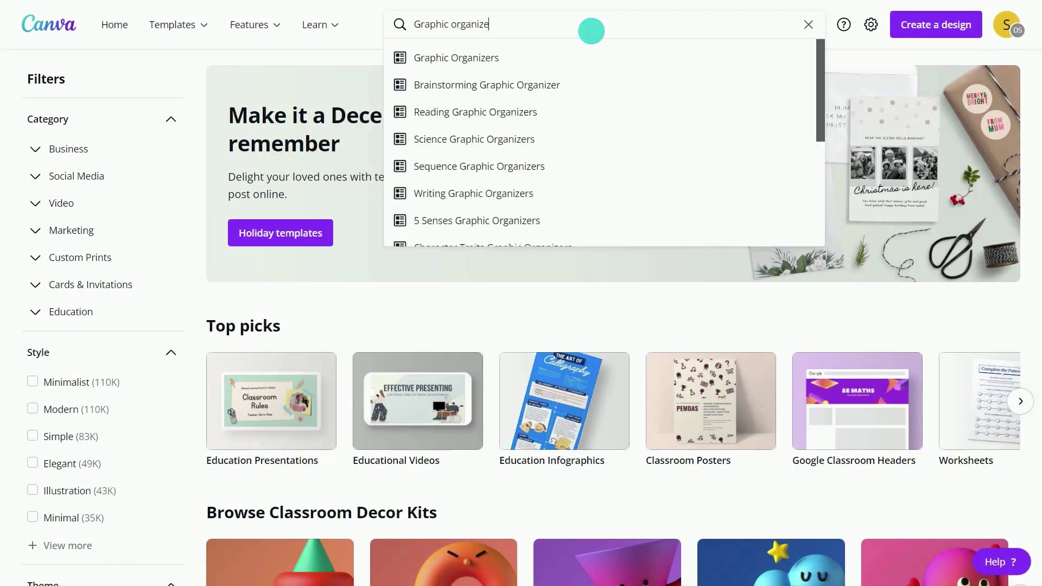
pyautogui.press('Return')
pyautogui.scroll(-5, 617, 190)
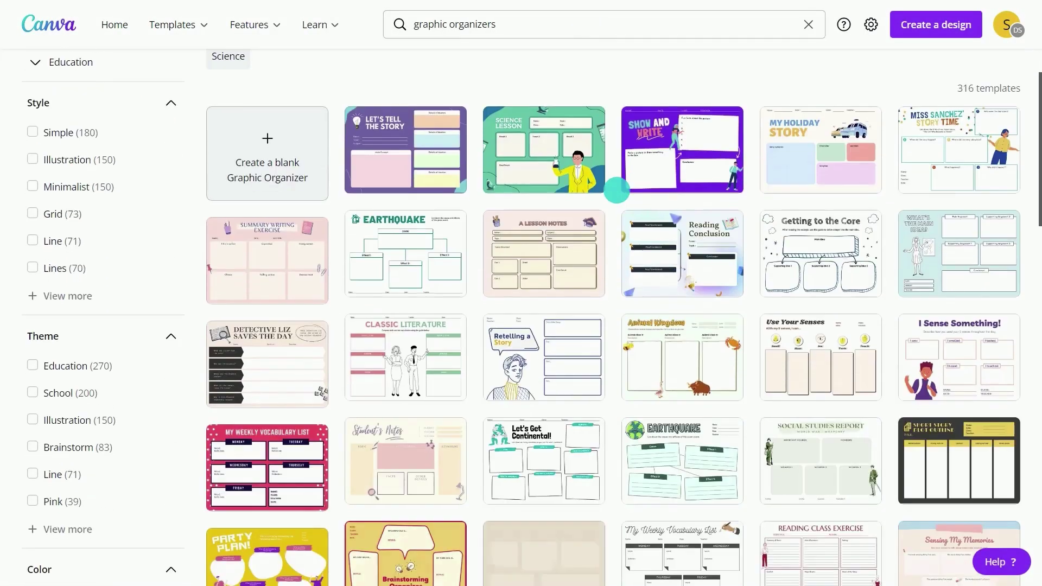
pyautogui.scroll(-4, 617, 191)
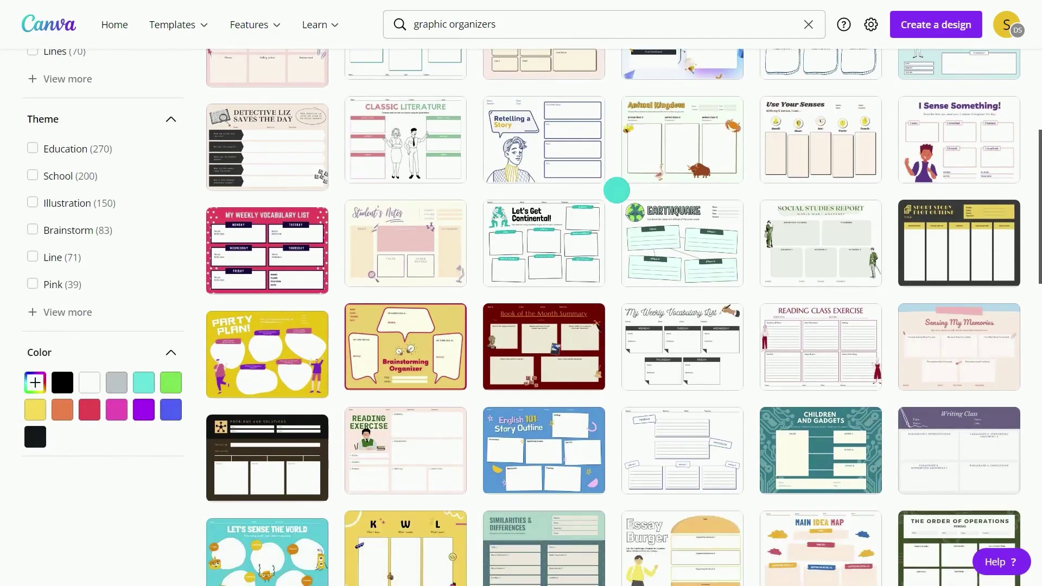